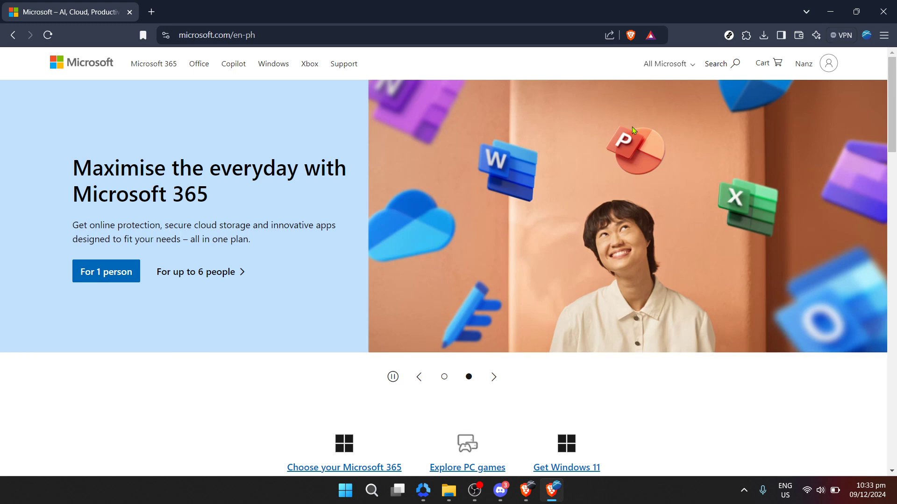
Open the All Microsoft menu listing every Microsoft product and service
click(655, 69)
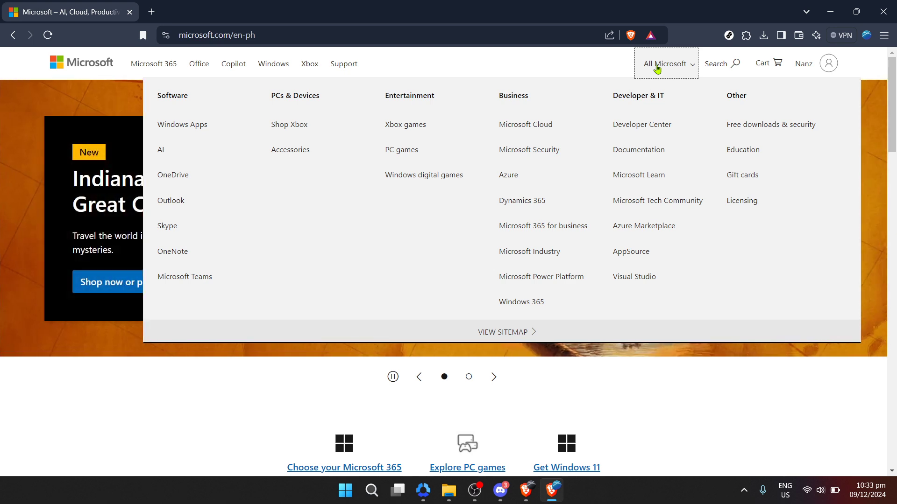
click(657, 69)
click(657, 69)
Go to the OneDrive product page and start signing in to OneDrive
click(186, 178)
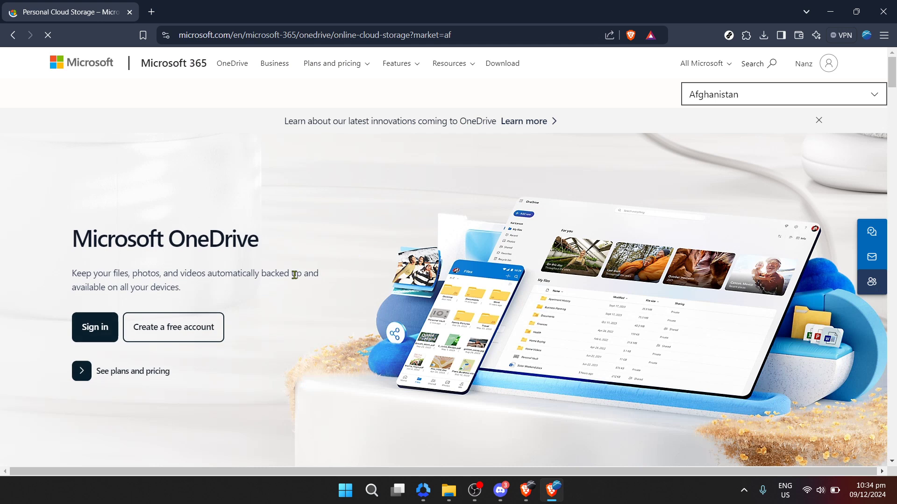
click(109, 332)
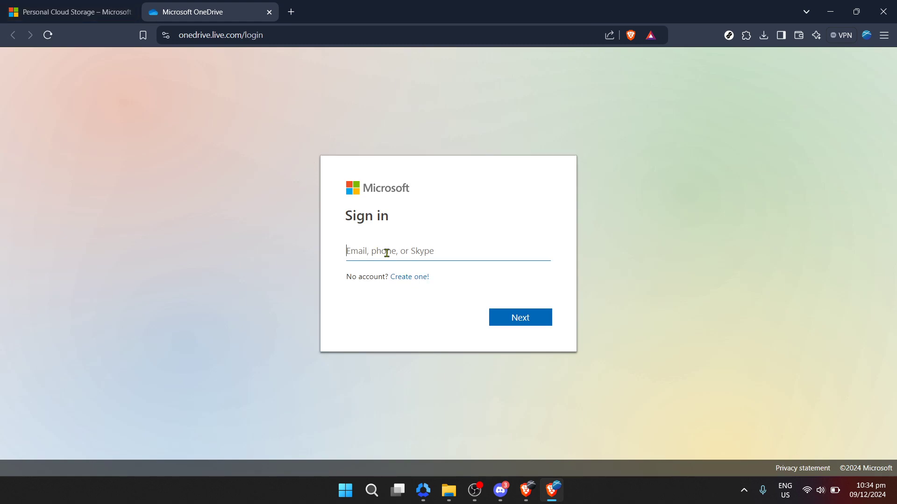
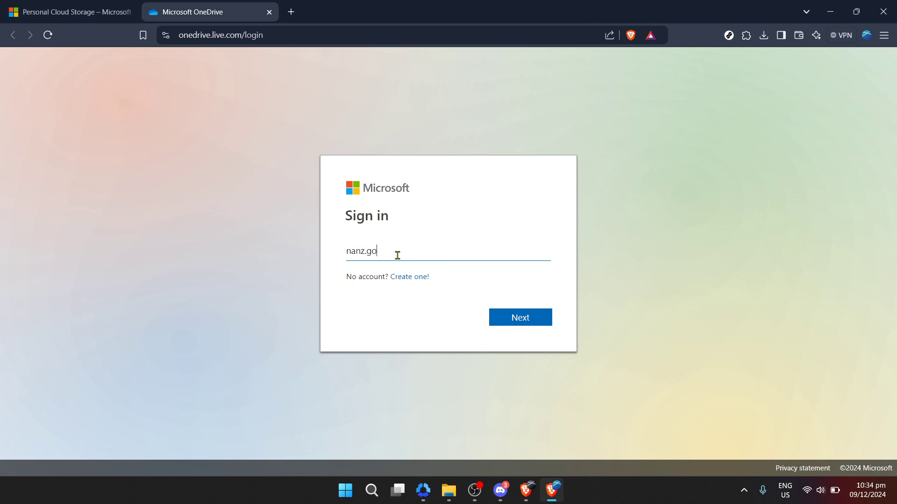
Enter the account email, using the saved account suggestion, and continue to the password step
key(Return)
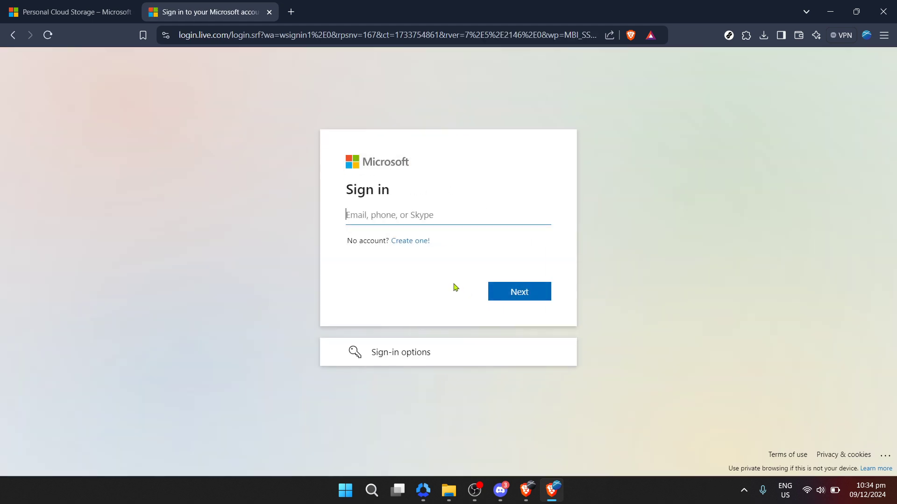
click(424, 220)
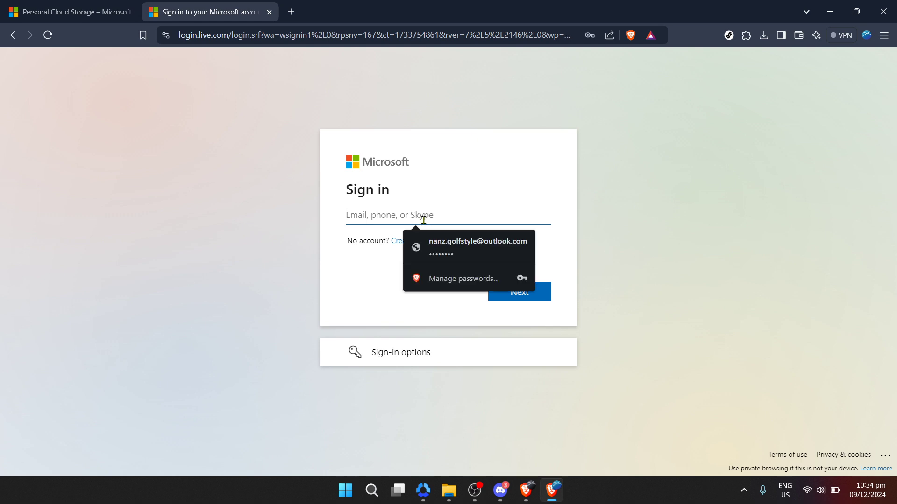
click(490, 261)
click(502, 293)
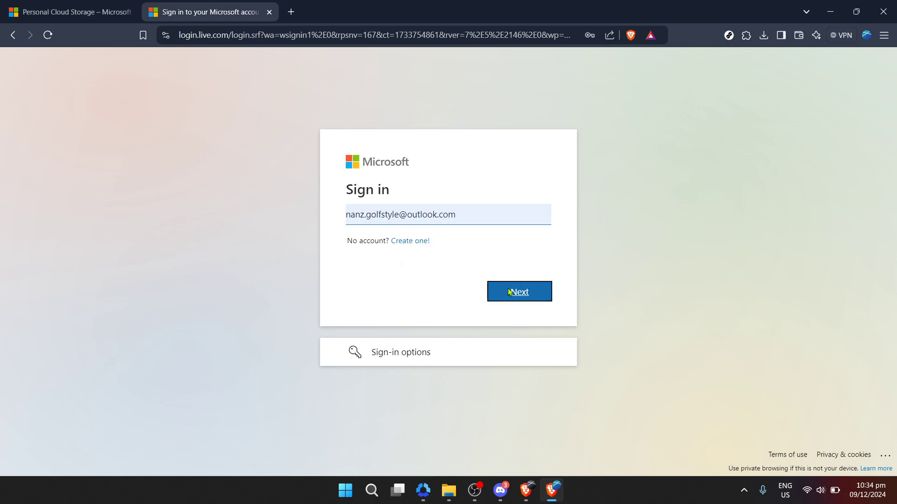
Sign in with the saved password and choose to stay signed in
click(436, 251)
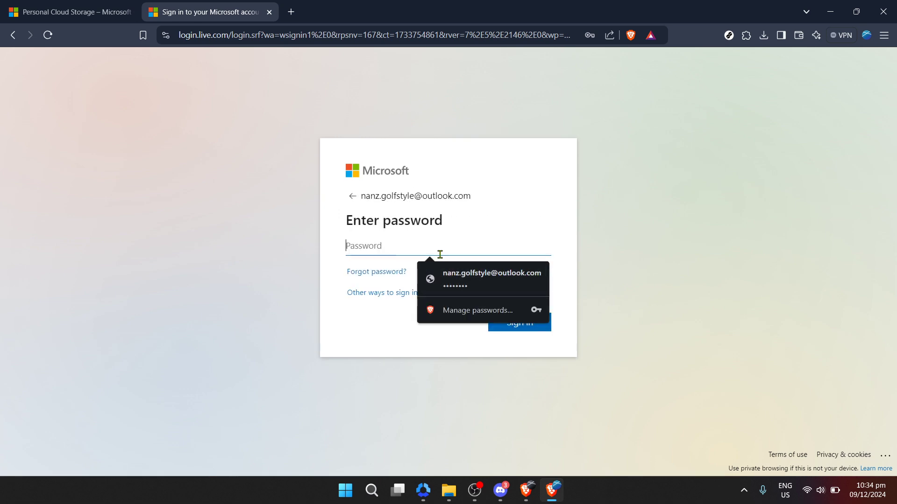
click(473, 281)
click(508, 326)
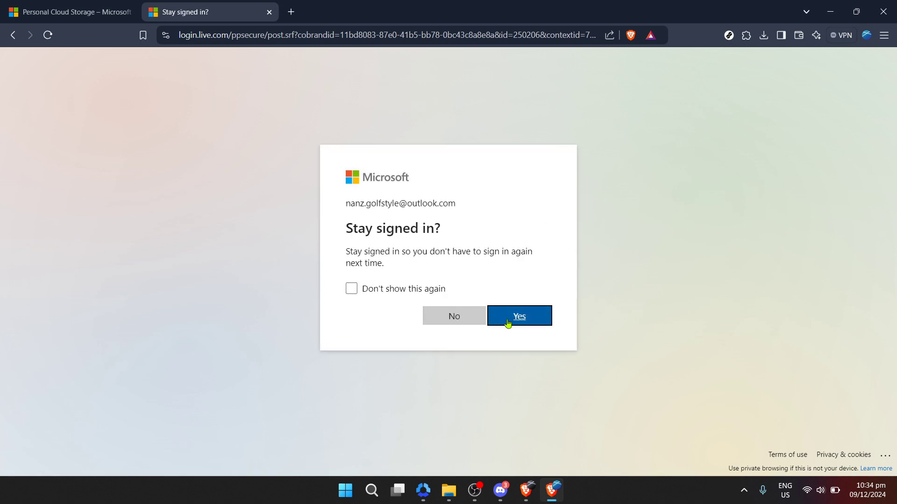
click(508, 319)
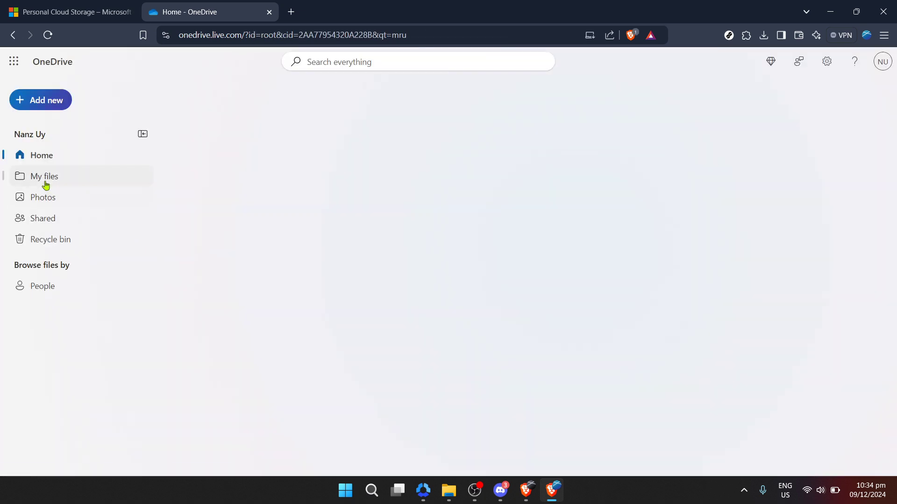
Open Sample Document.docx from My files, closing the accidentally opened Document1.docx tab
click(44, 181)
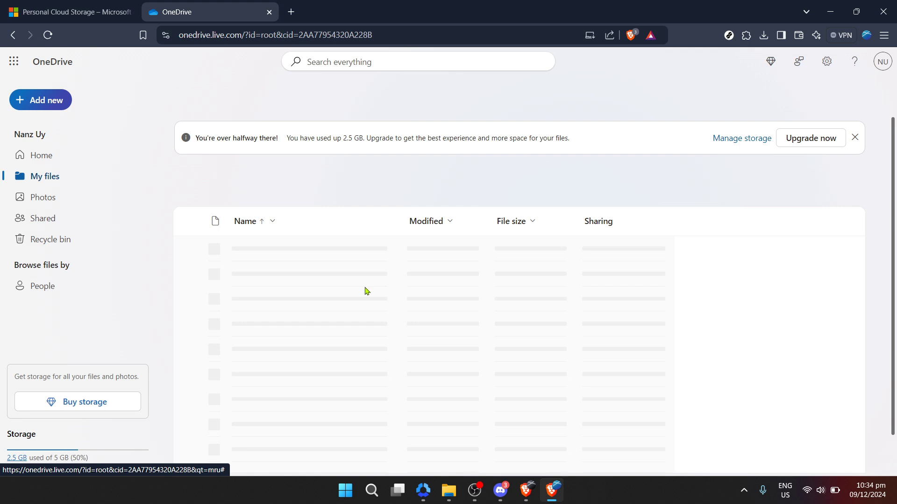
scroll(291, 362, down, 4)
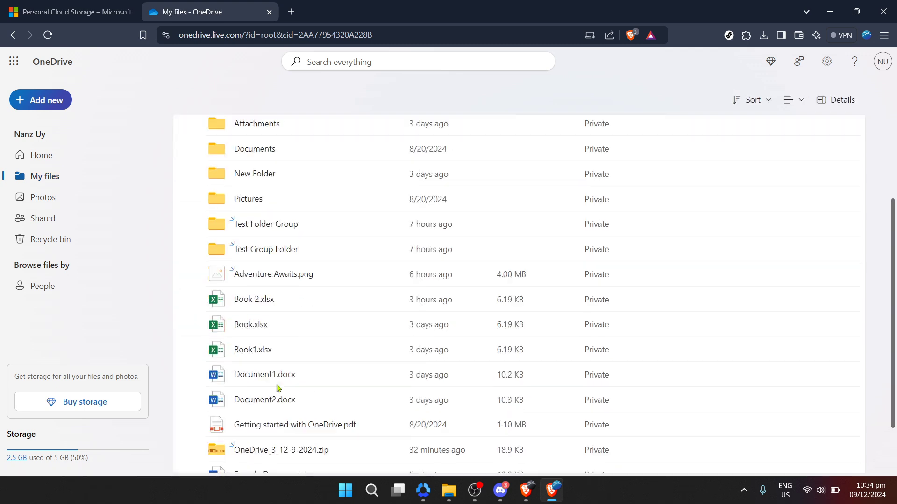
click(270, 338)
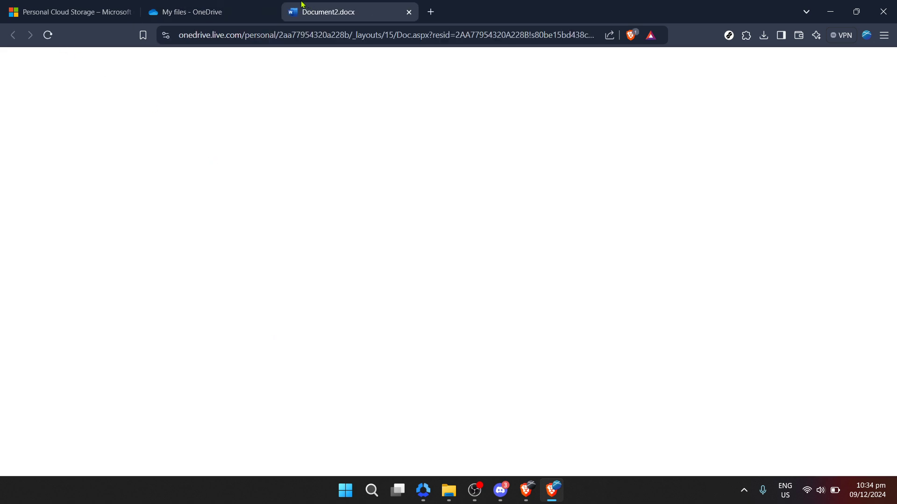
click(200, 12)
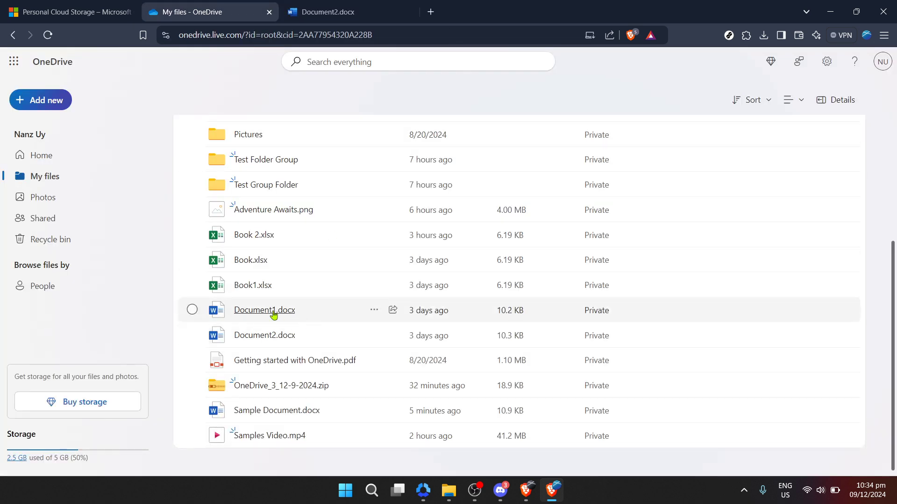
click(275, 314)
click(225, 5)
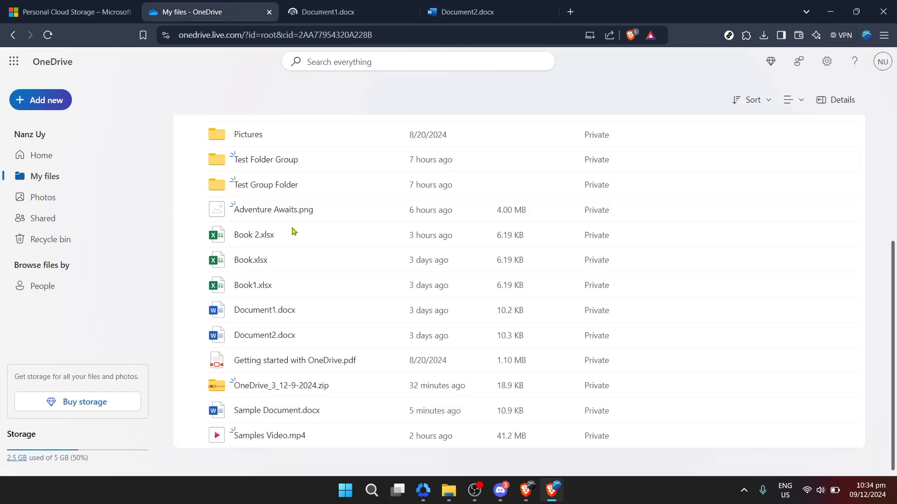
click(258, 411)
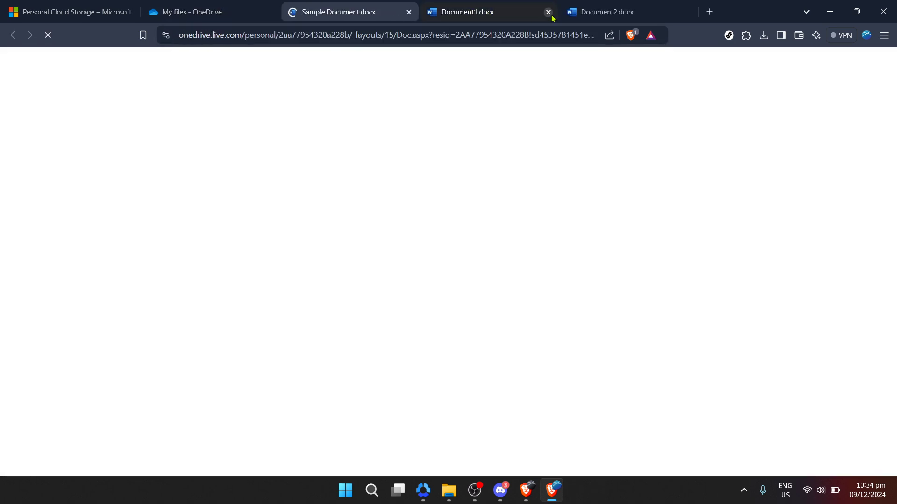
click(548, 12)
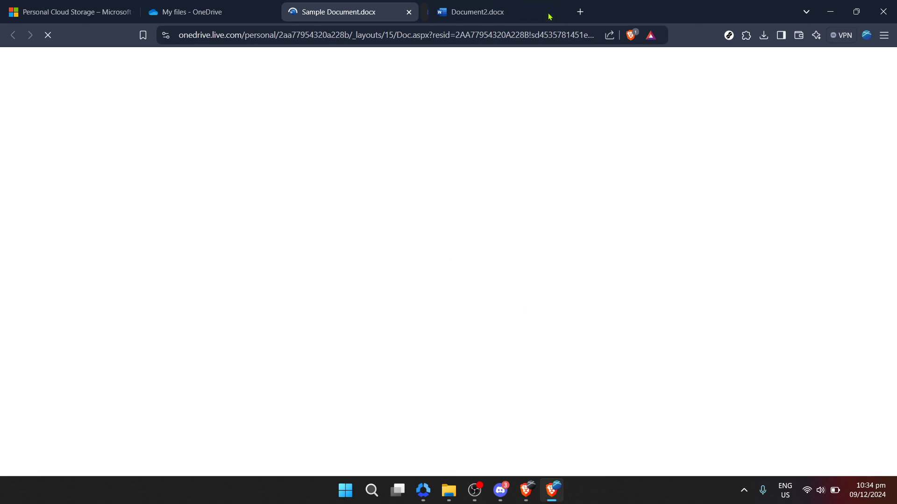
Close the Document2.docx tab, search for 'managing' with Ctrl+F, and highlight its single match
click(546, 12)
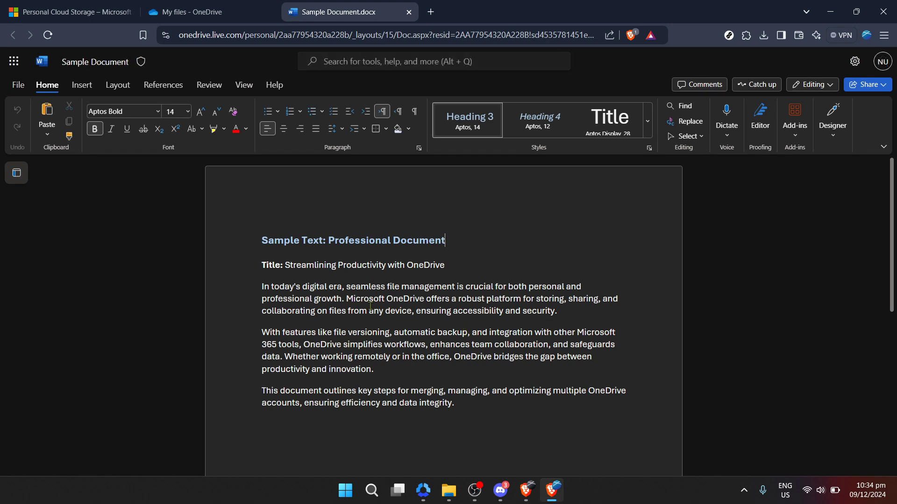
key(ctrl+f)
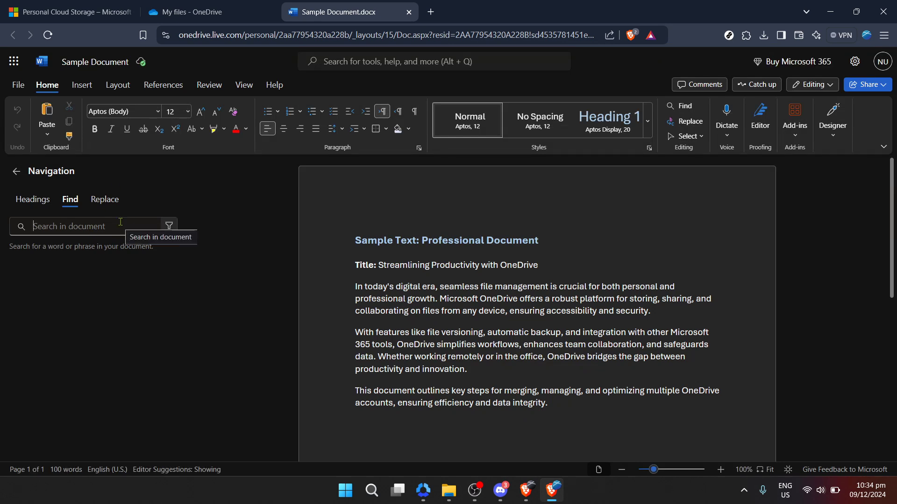
text(maag)
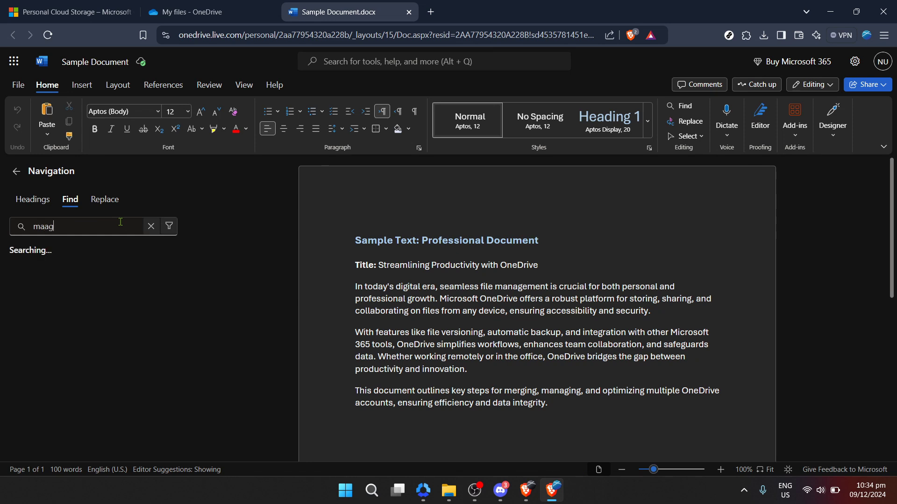
text(ing)
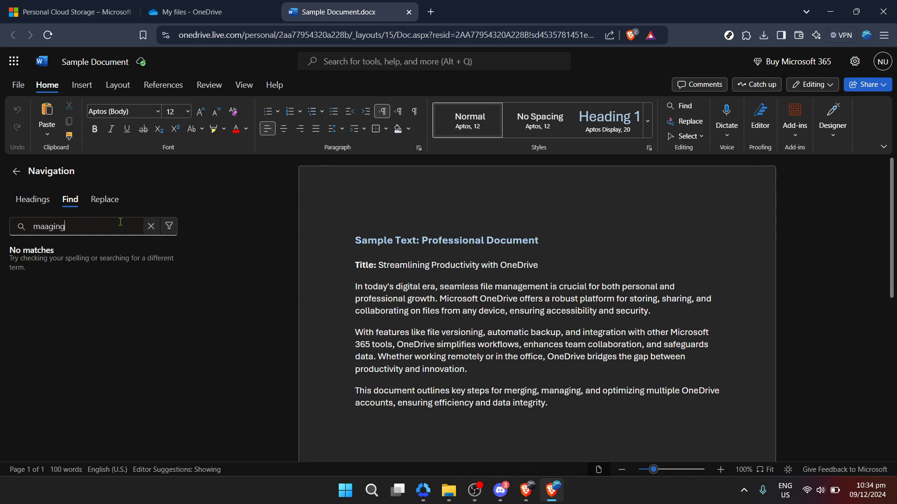
click(43, 226)
text(n)
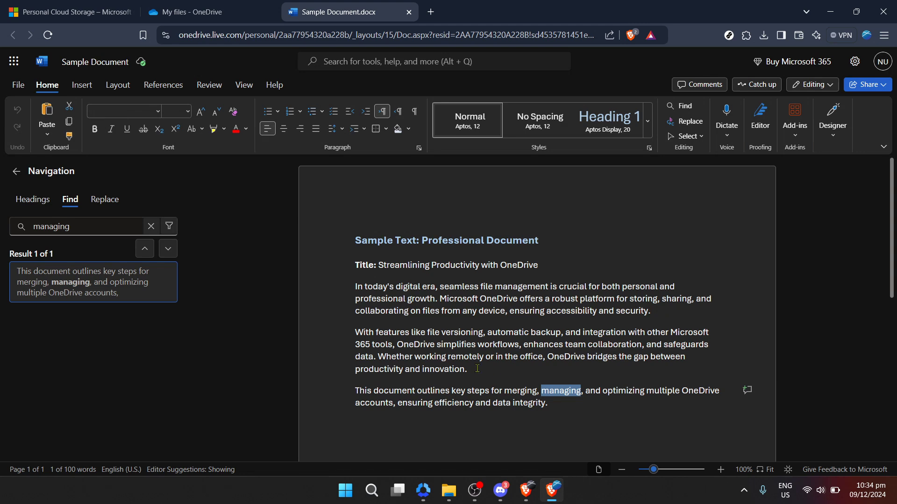
double_click(559, 395)
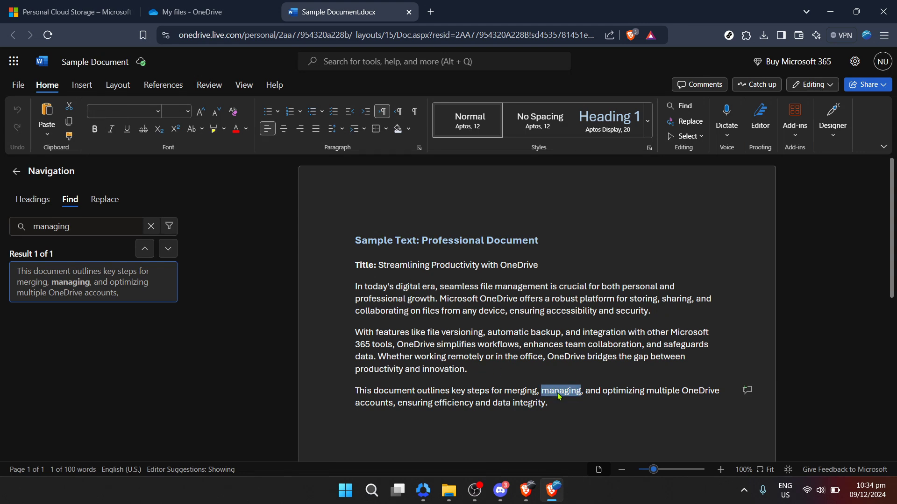
click(559, 392)
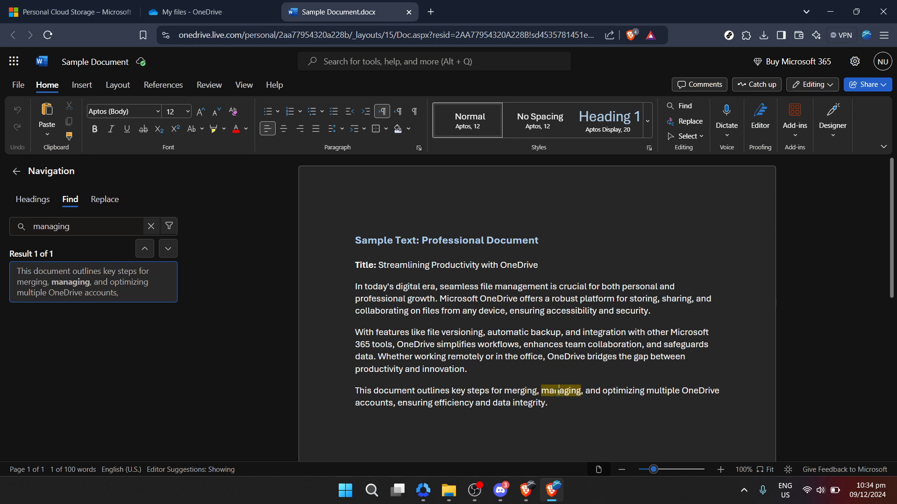